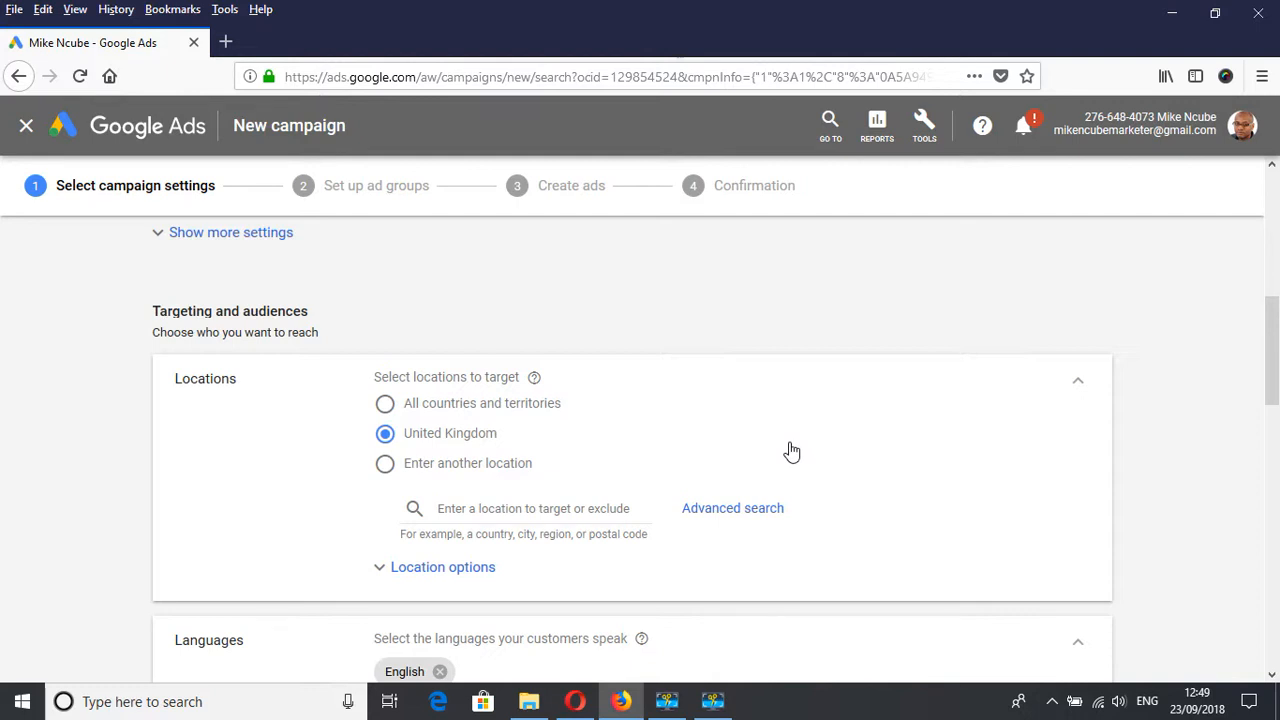
Switch the campaign's location targeting to entering another location and search for France.
scroll(790, 452, "down", 1)
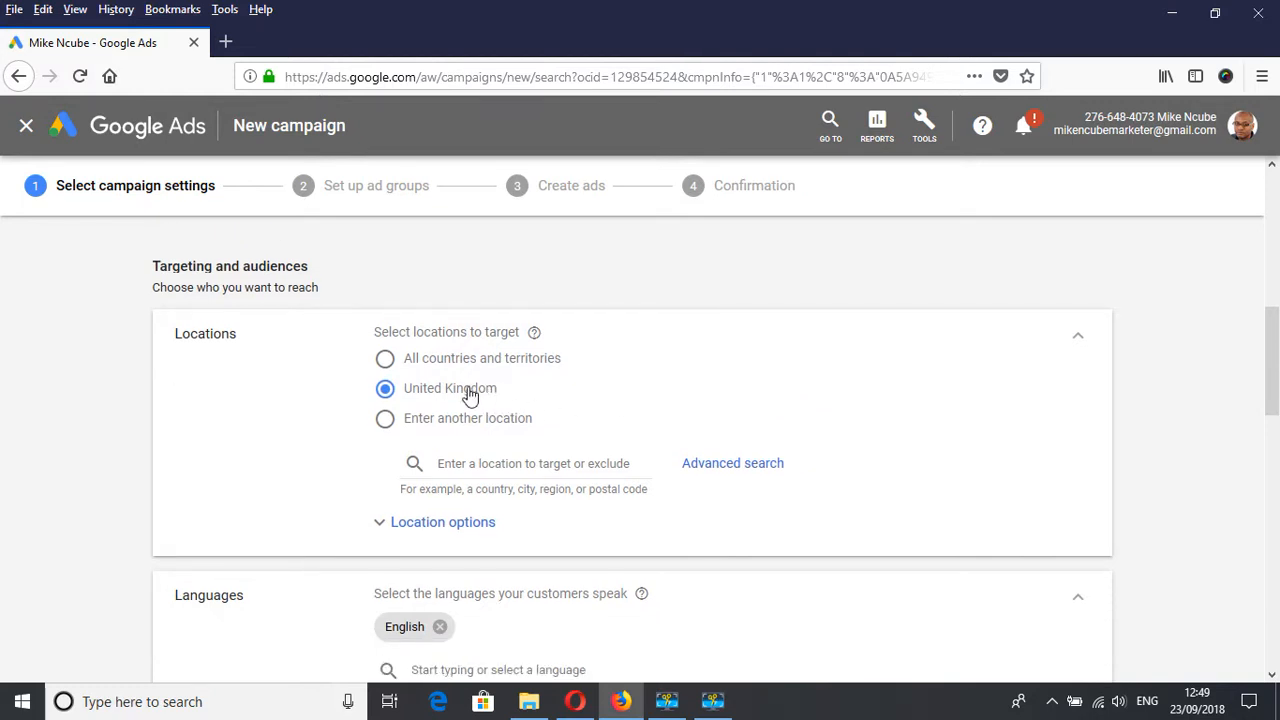
left_click(385, 362)
left_click(387, 395)
left_click(389, 424)
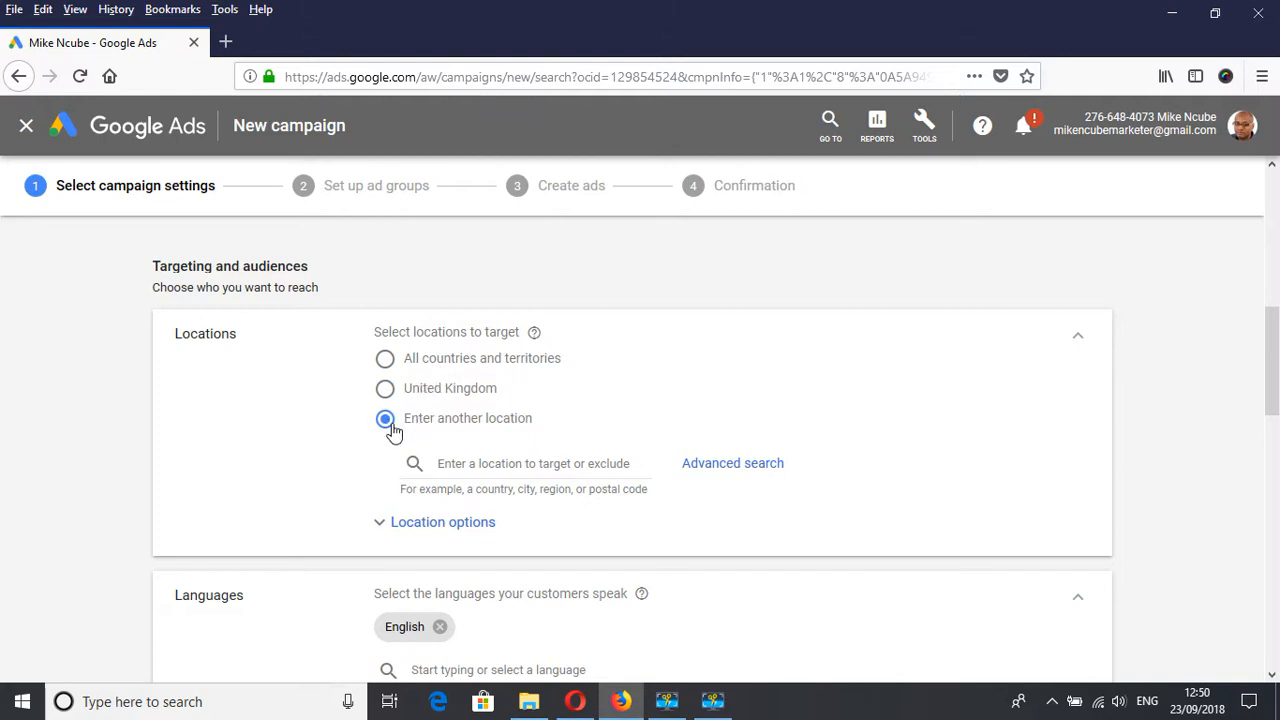
left_click(500, 464)
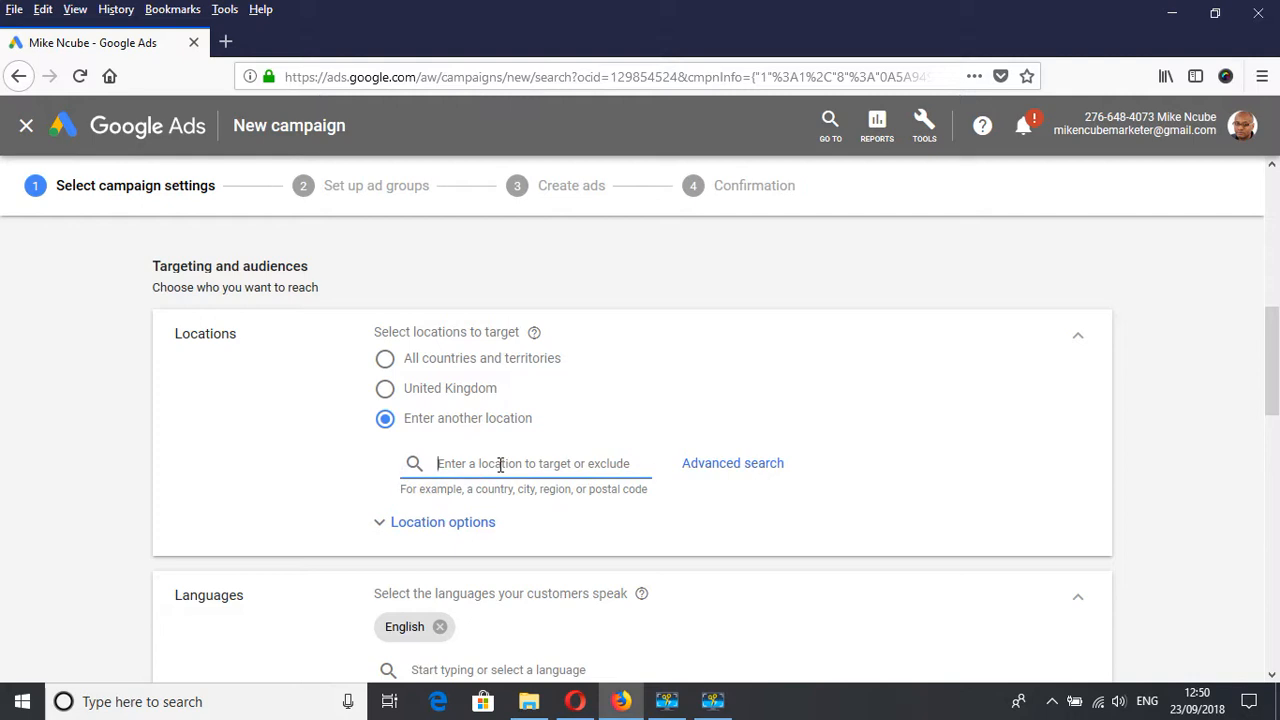
type("fra")
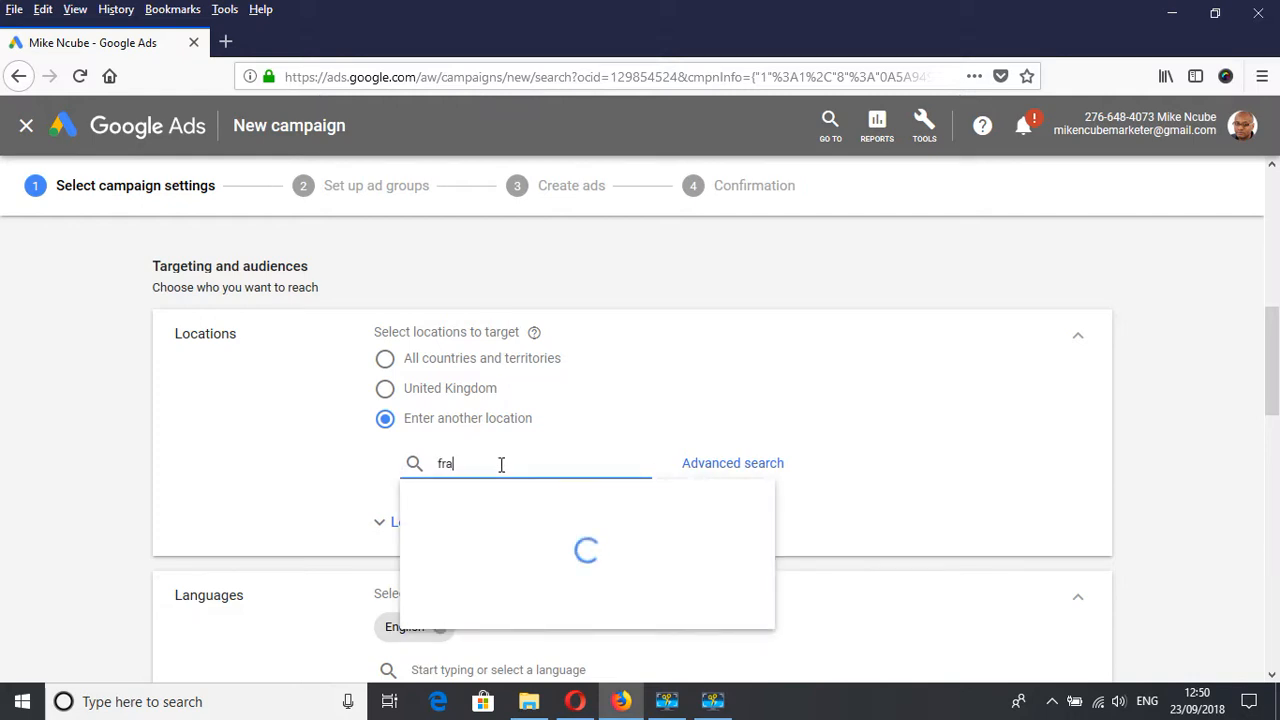
type("nce")
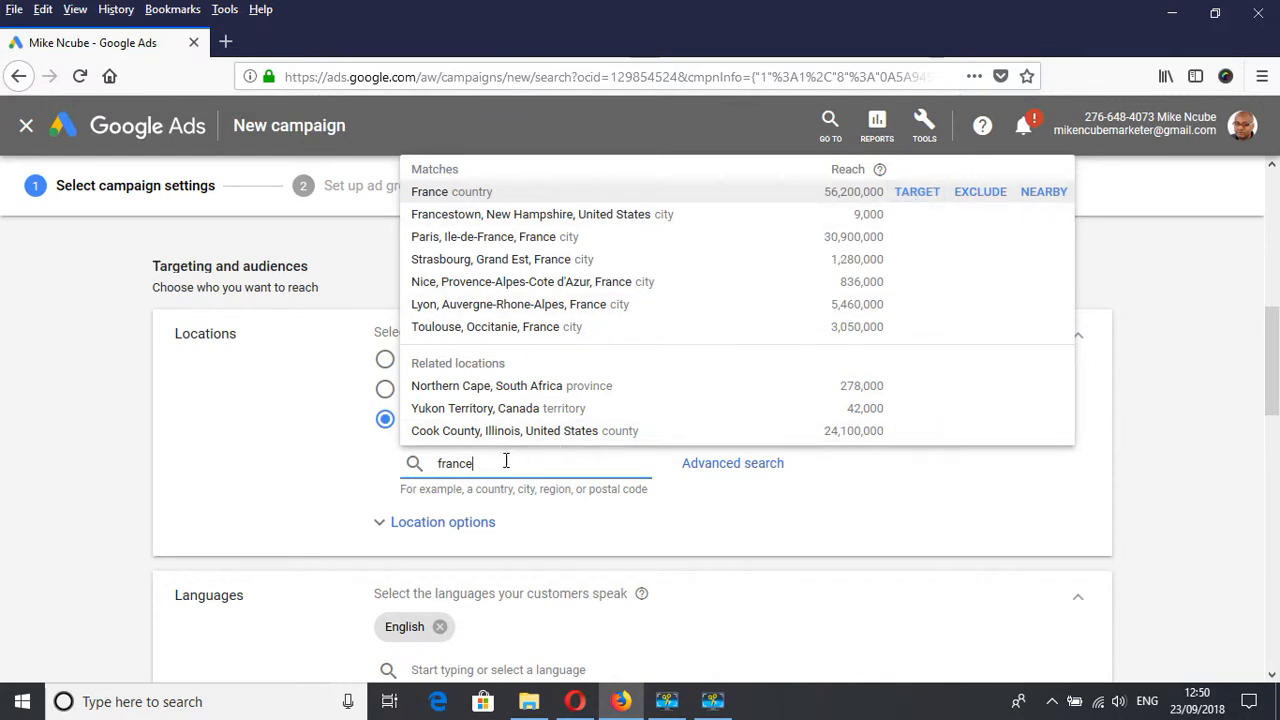
Replace the location search term with London to view the matching places.
left_click_drag(506, 462, 390, 466)
type("london")
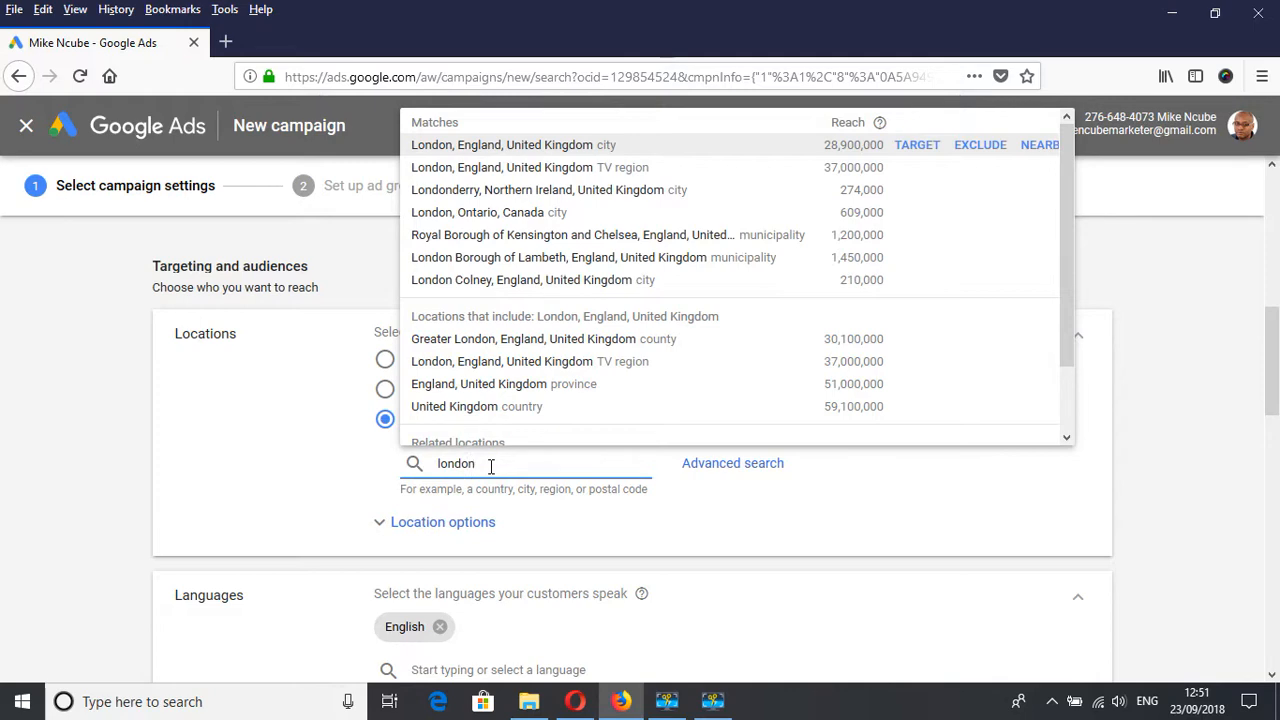
Clear the location search and look up a full UK postcode instead.
key("BackSpace")
key("BackSpace")
key("BackSpace")
key("BackSpace")
key("BackSpace")
key("BackSpace")
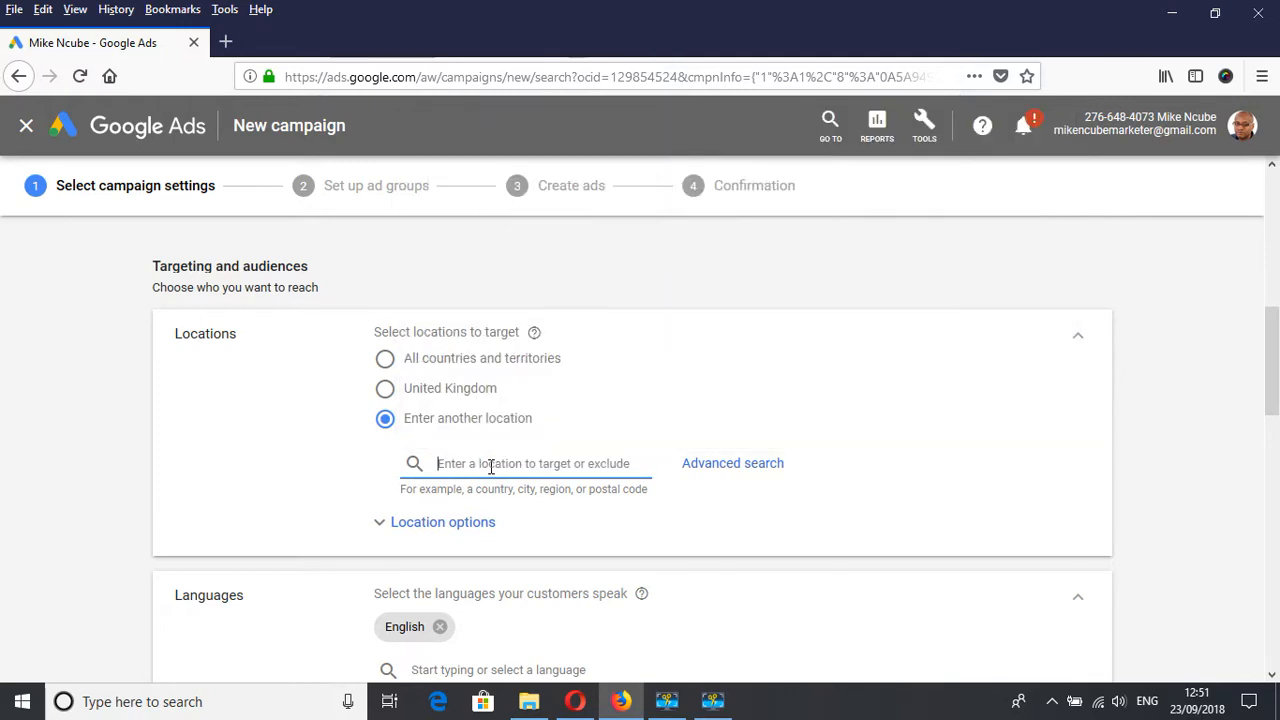
type("mk9")
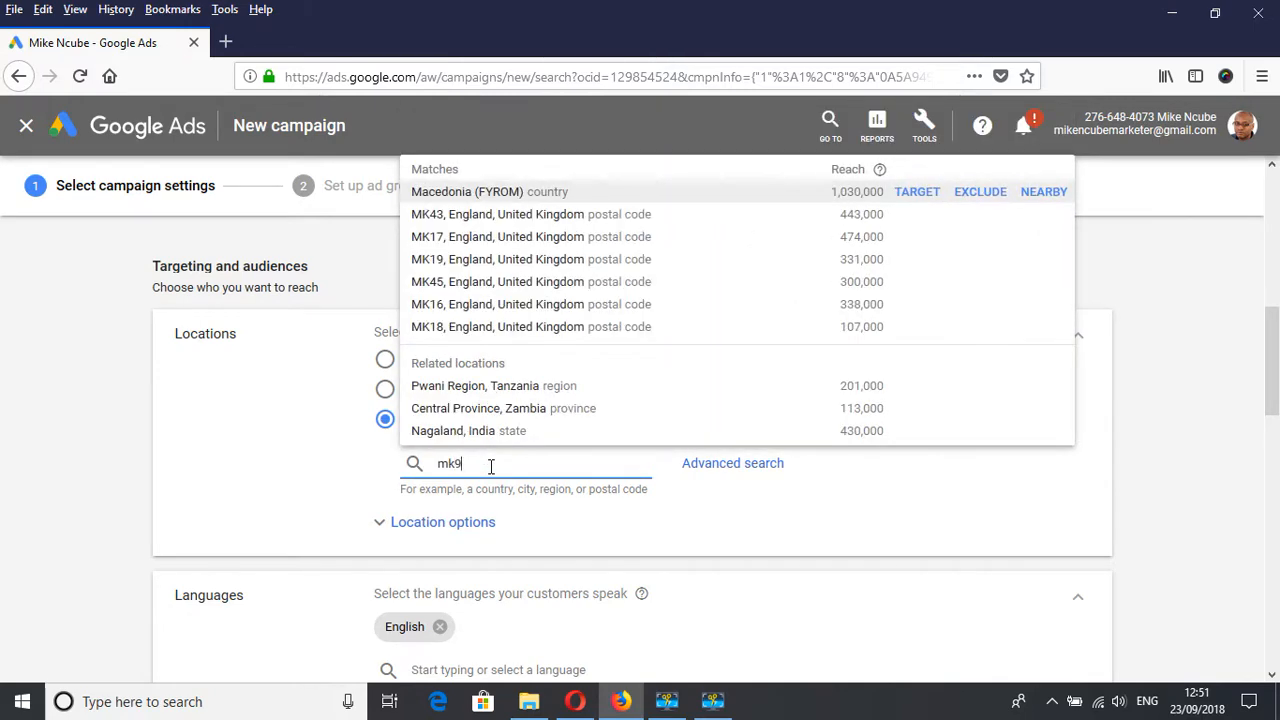
type("2ub")
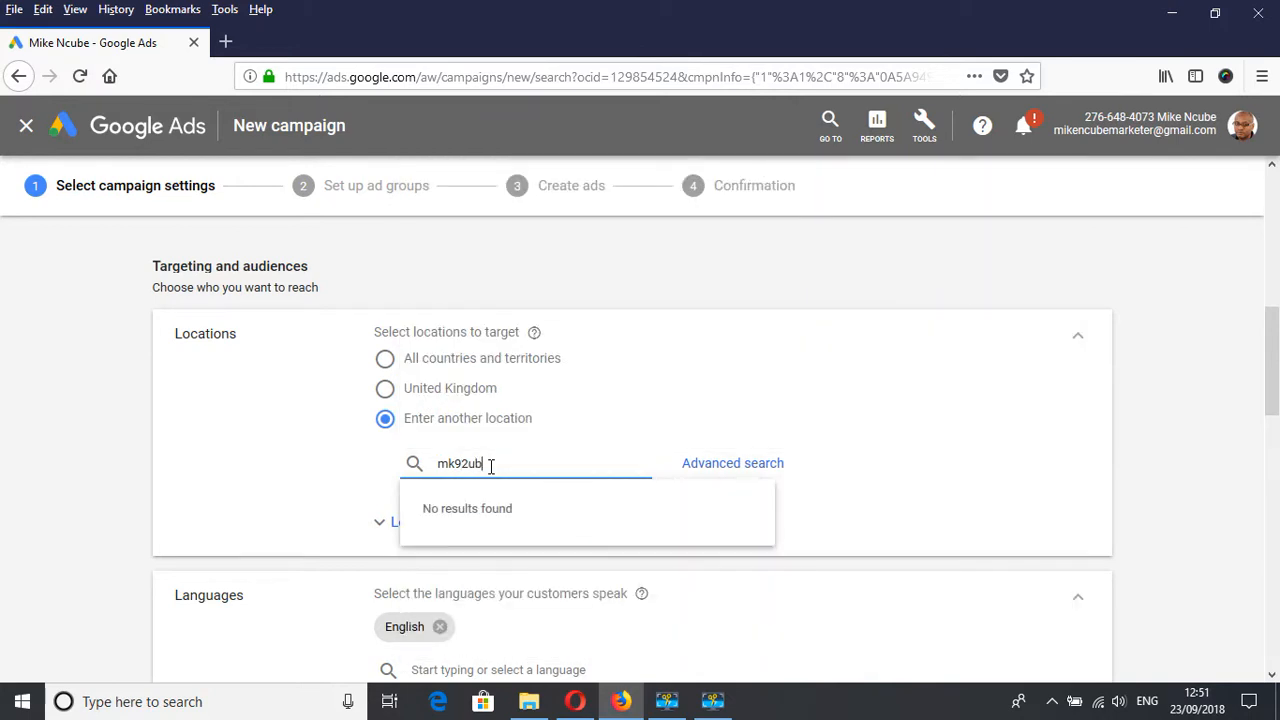
Shorten the location search to the postcode district mk9 and close the list of matches.
key("BackSpace")
key("BackSpace")
key("BackSpace")
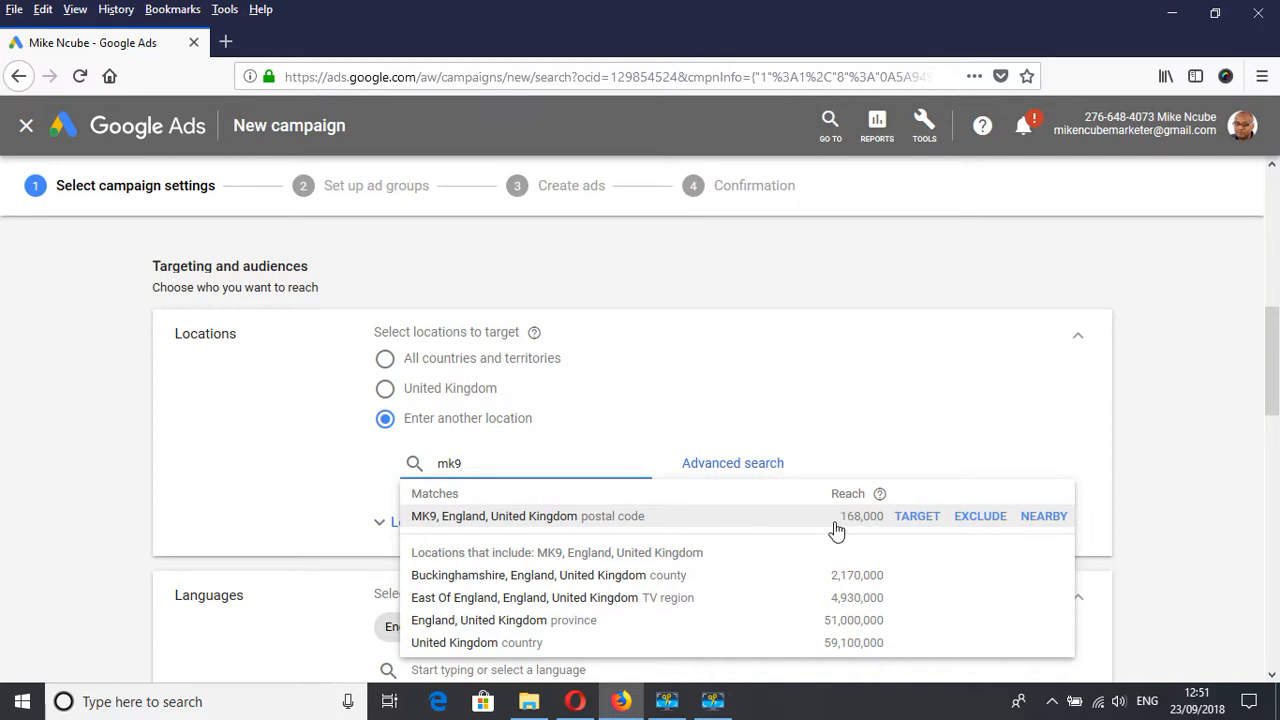
left_click(1140, 432)
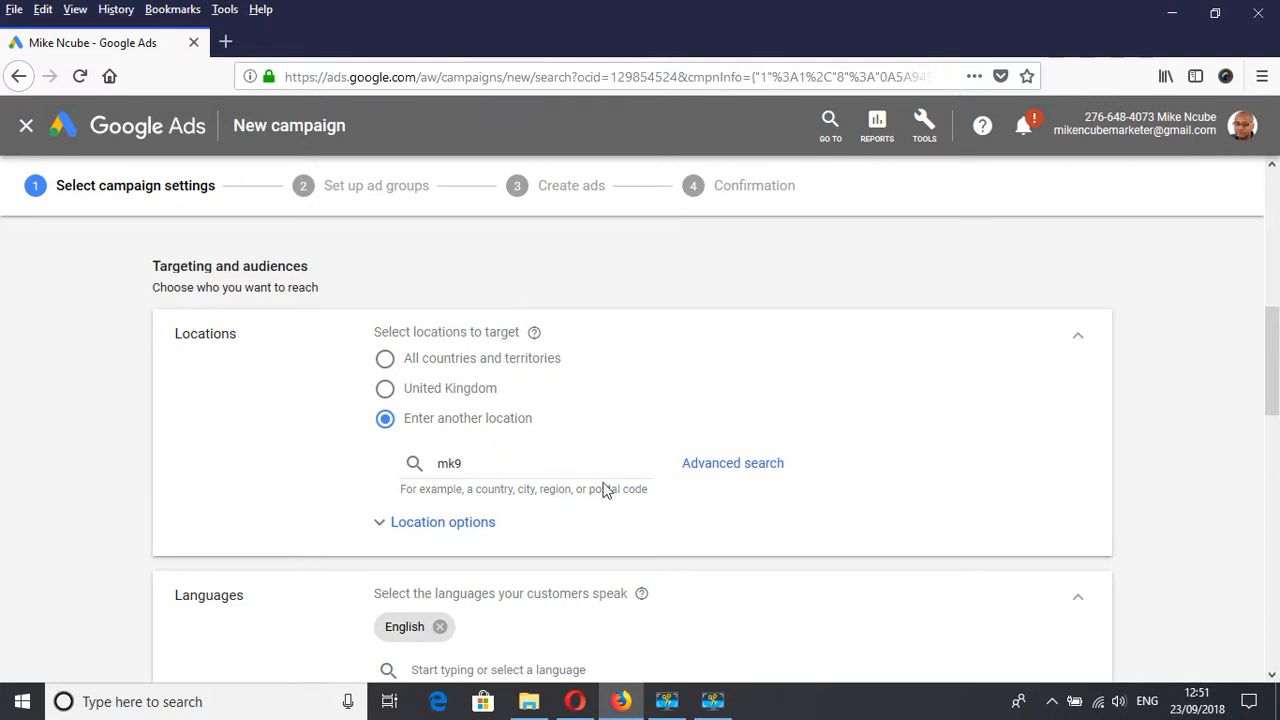
Open the advanced location search and view the option for adding locations in bulk, leaving it off.
left_click(726, 475)
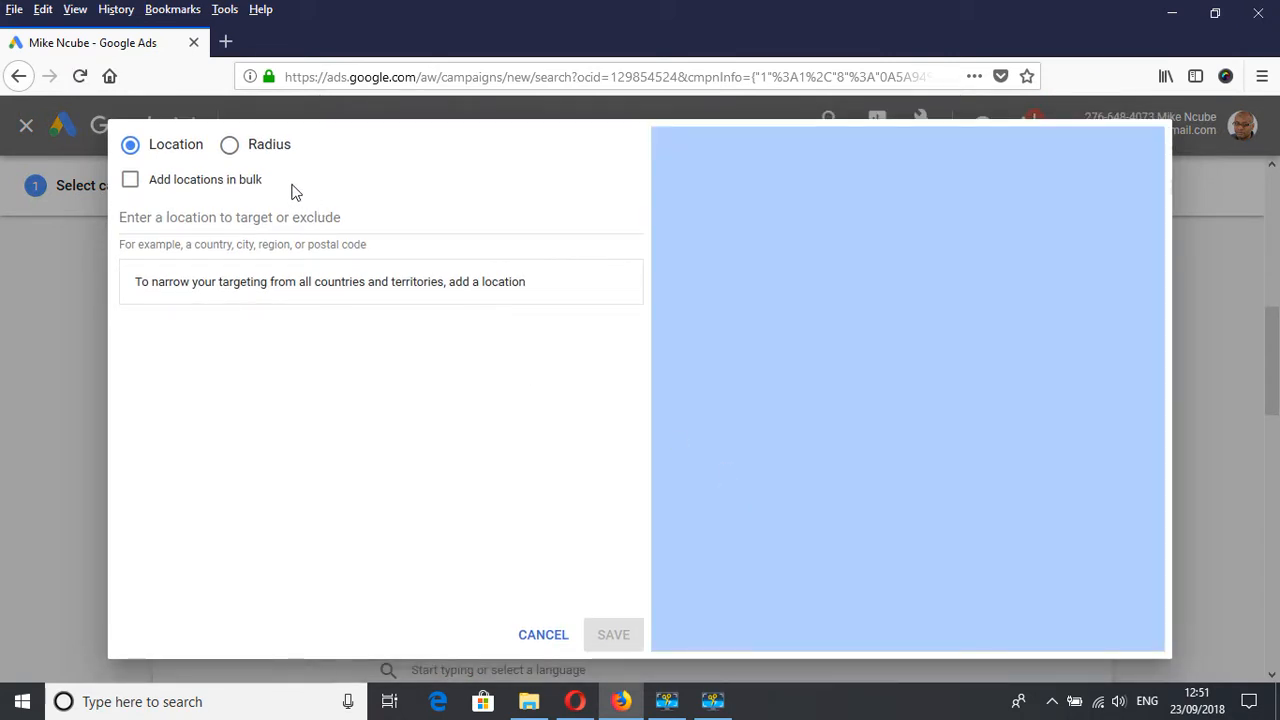
left_click(131, 180)
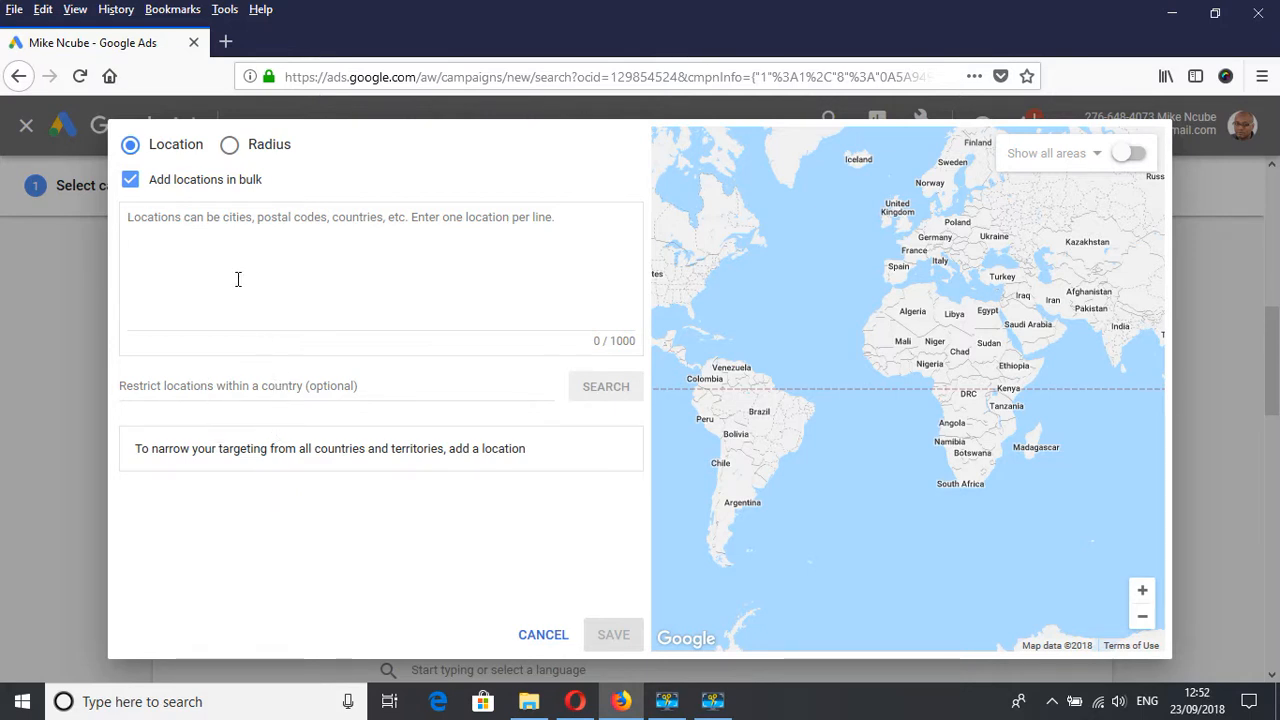
left_click(130, 180)
Switch the advanced search to radius targeting and search for mk9.
left_click(230, 146)
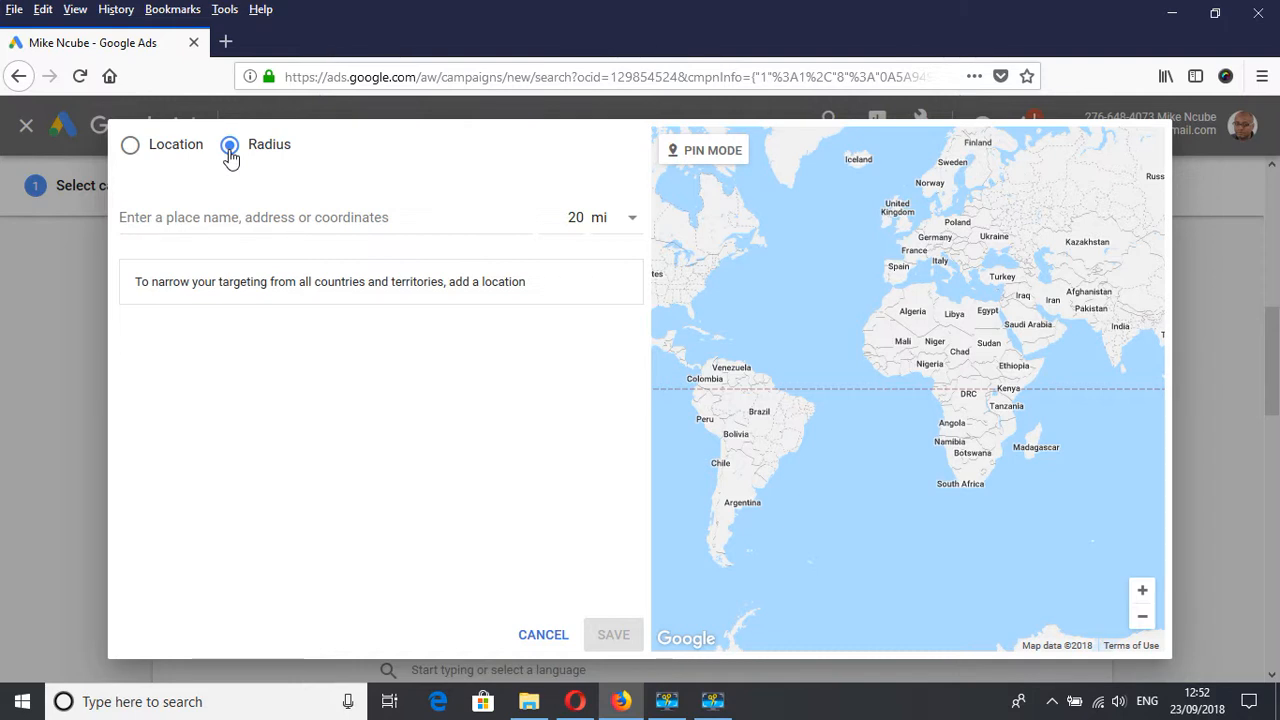
left_click(247, 220)
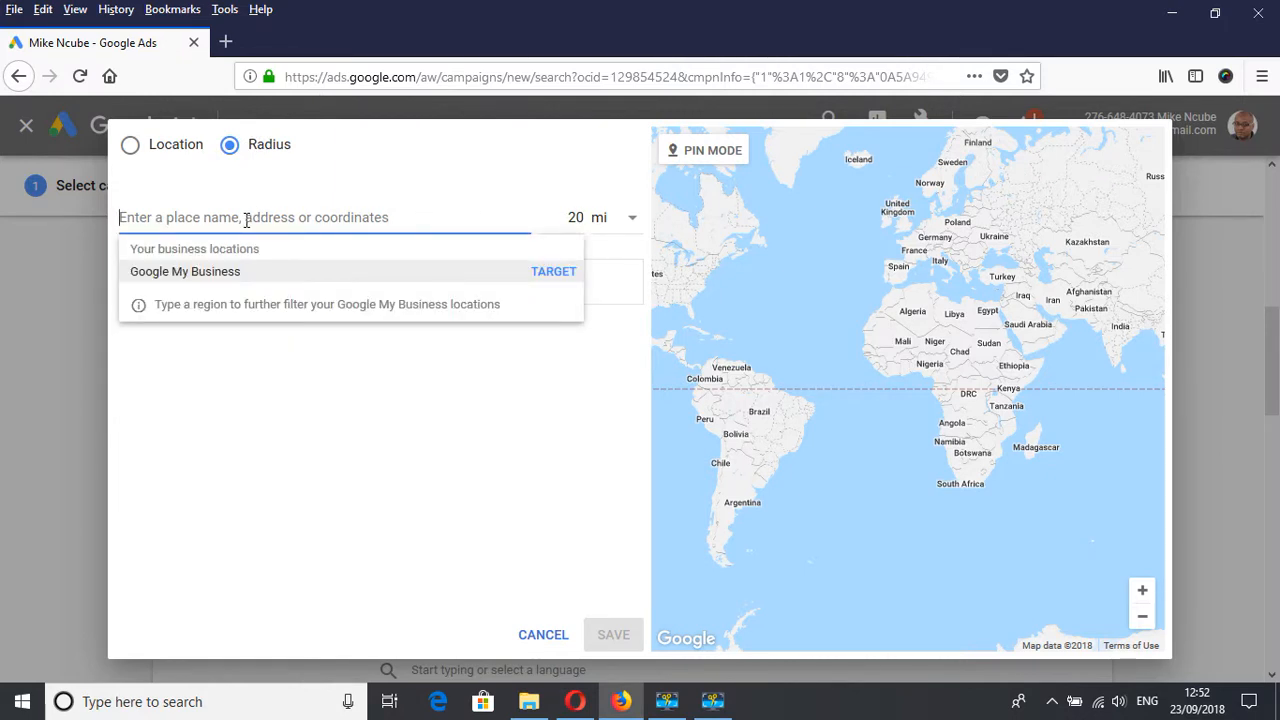
type("mk9")
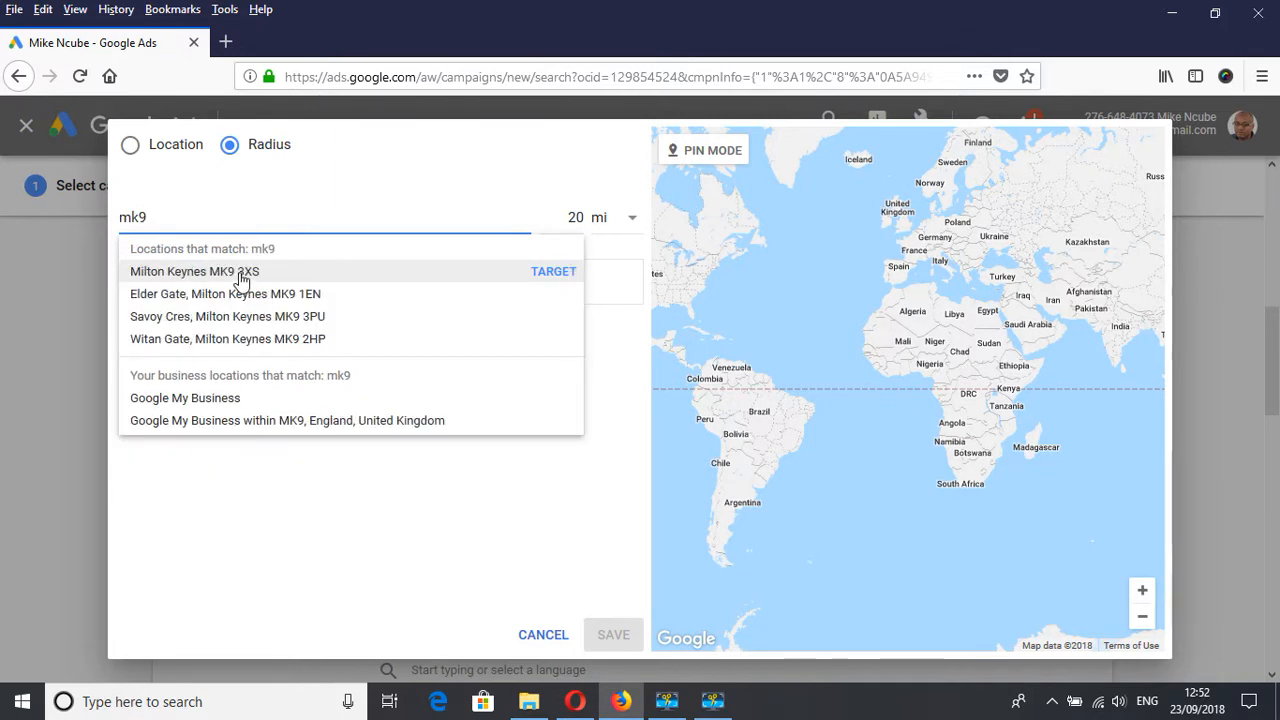
Try targeting a 10 mi radius around Milton Keynes MK9 3XS, and cancel the advanced search without saving.
left_click(575, 218)
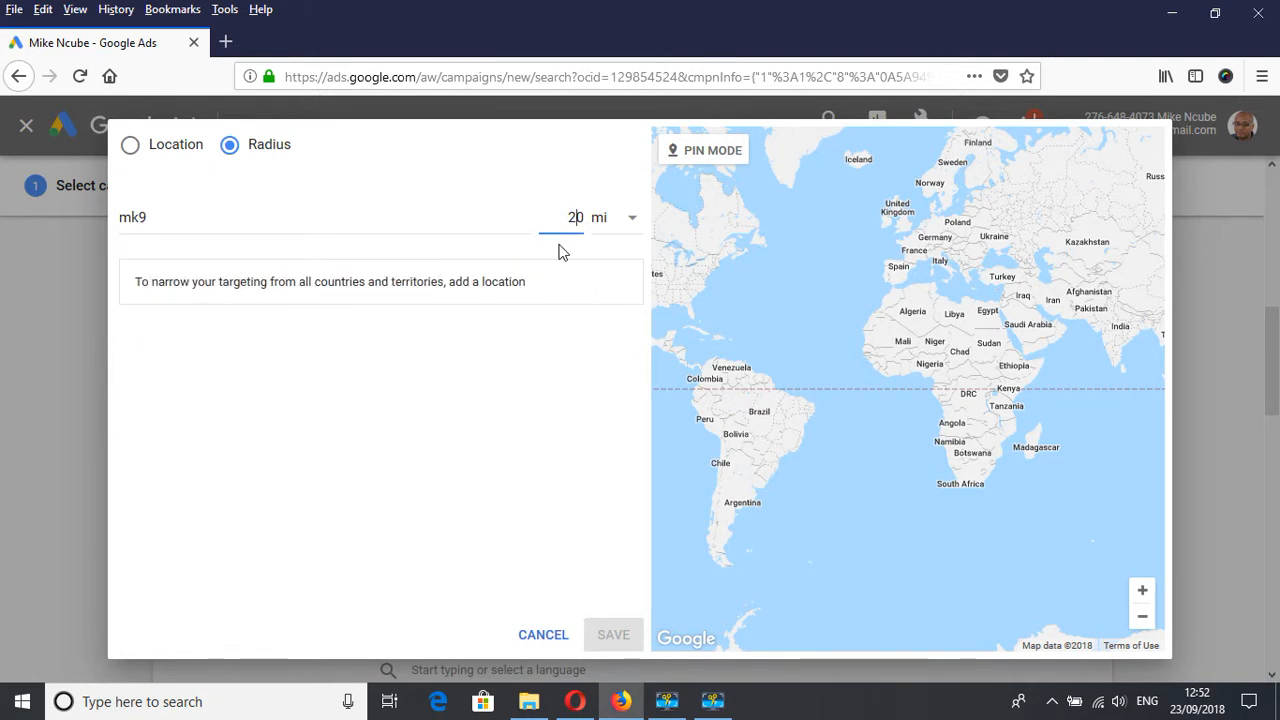
key("BackSpace")
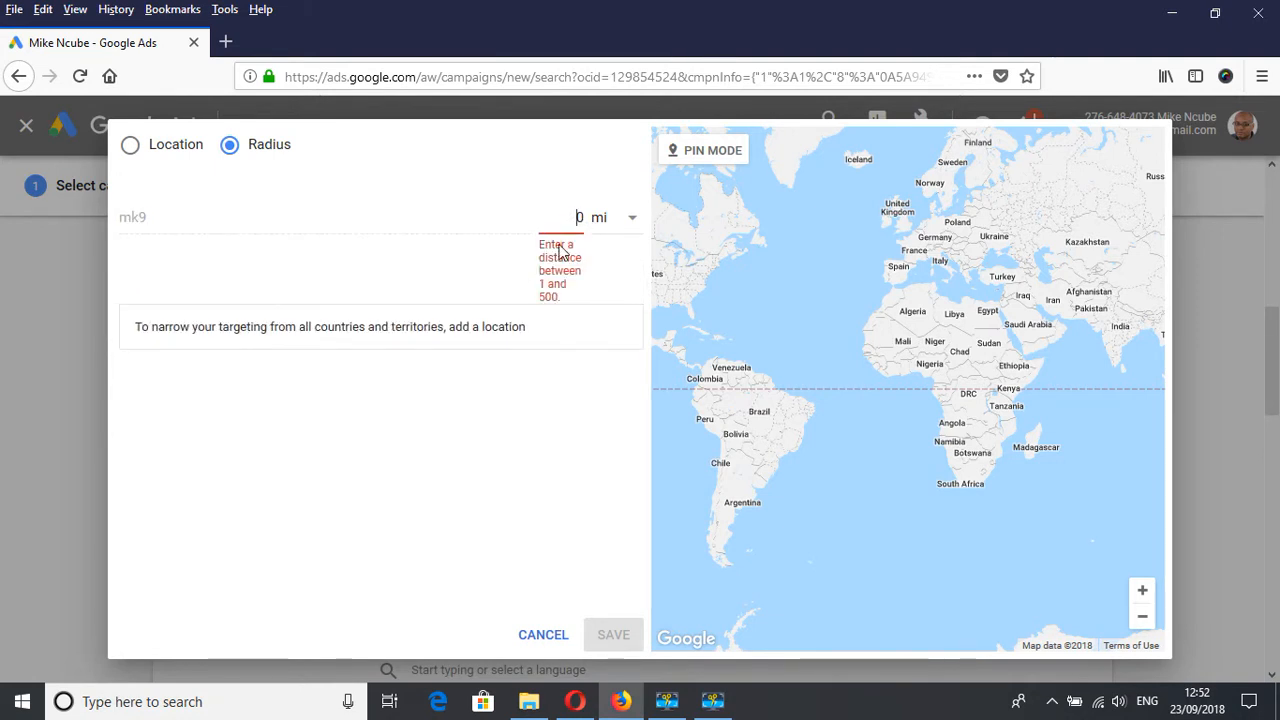
type("1")
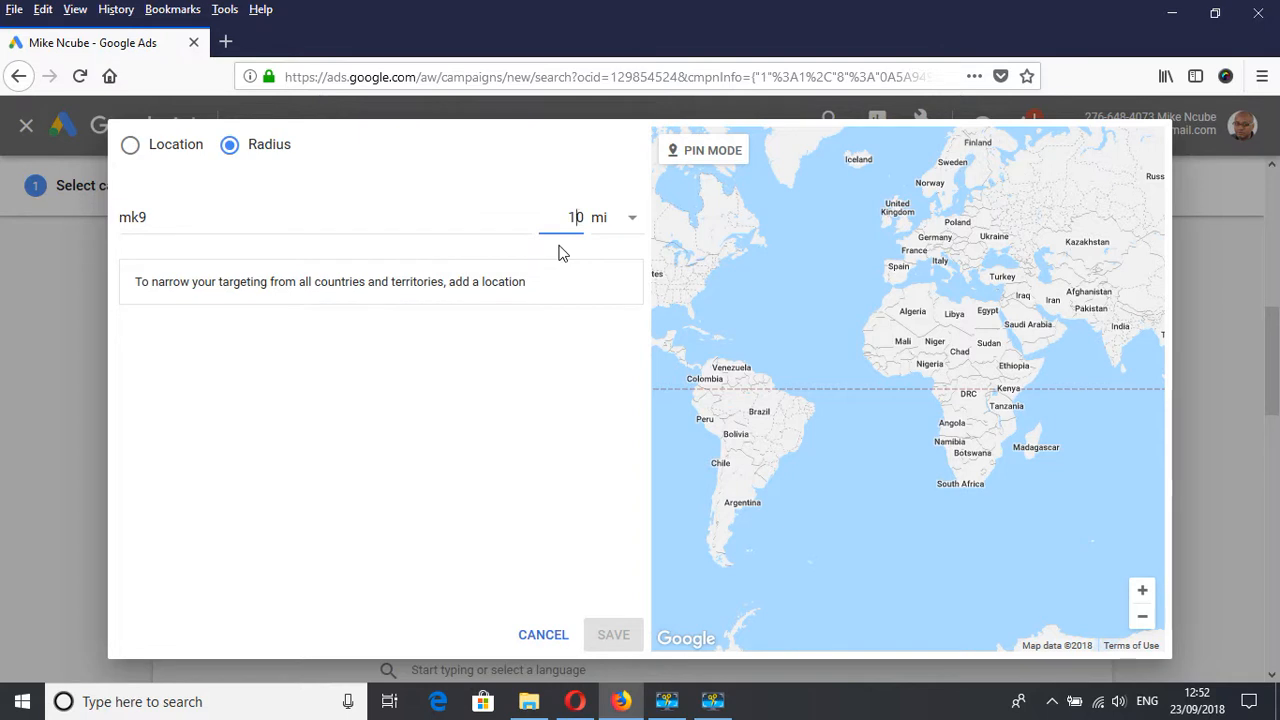
left_click(511, 321)
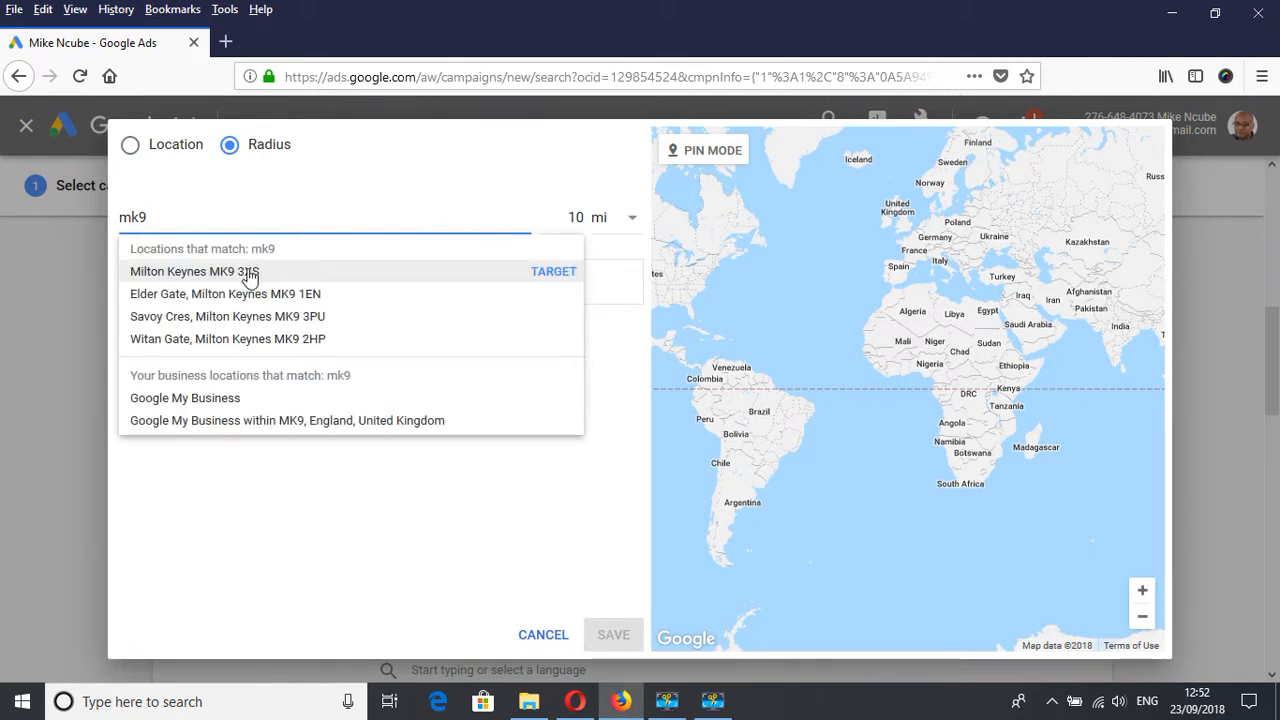
left_click(249, 274)
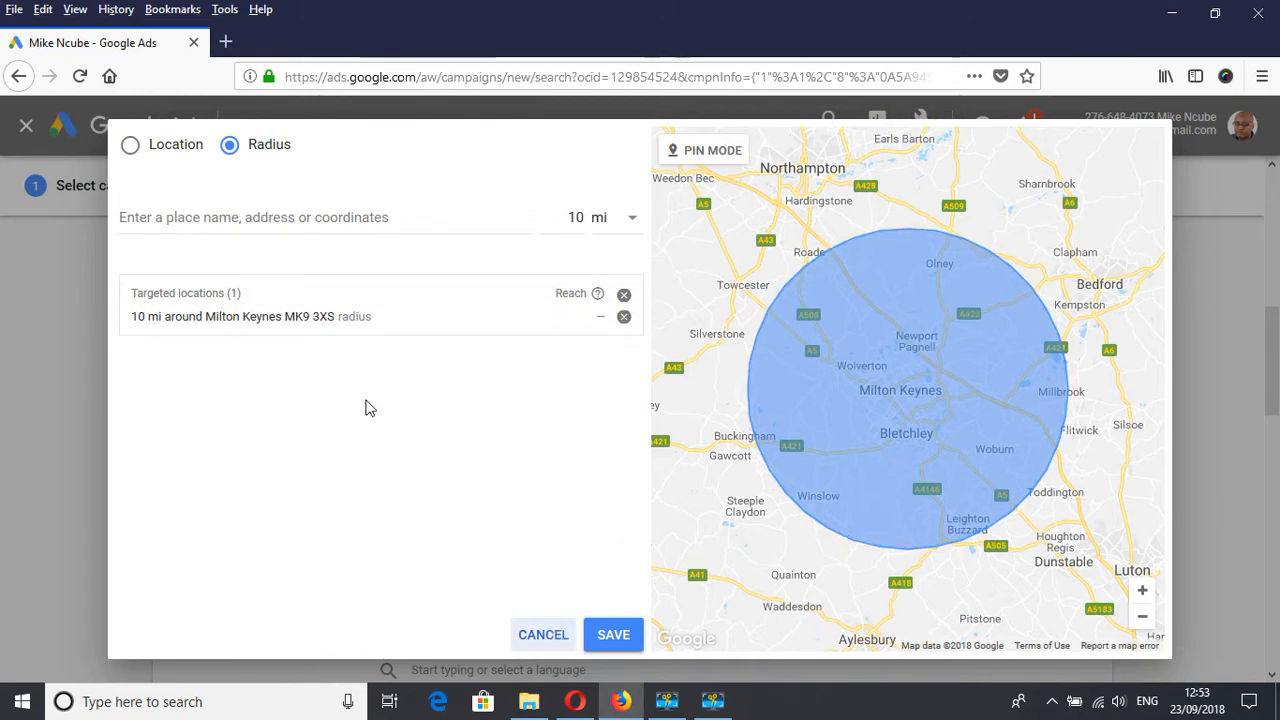
left_click(553, 638)
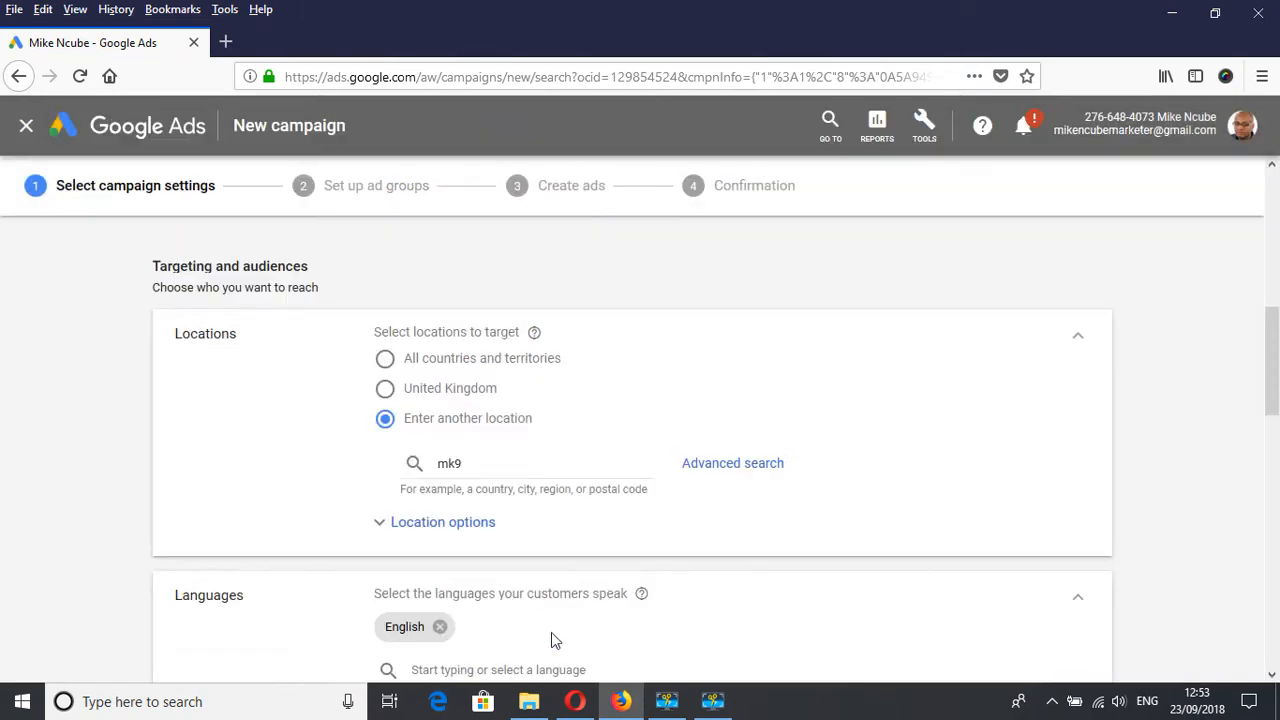